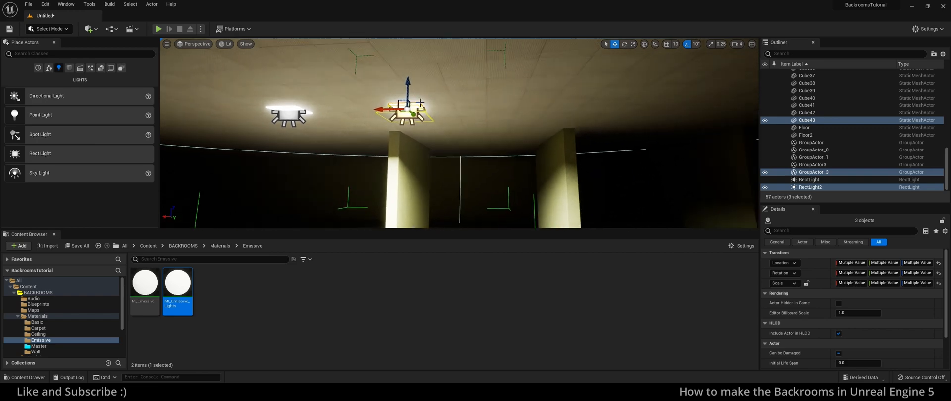
Duplicate the grouped ceiling light repeatedly to spread matching lights across the Backrooms ceiling.
alt+drag(420, 103, 615, 115)
right_drag(369, 134, 391, 130)
alt+drag(178, 86, 447, 86)
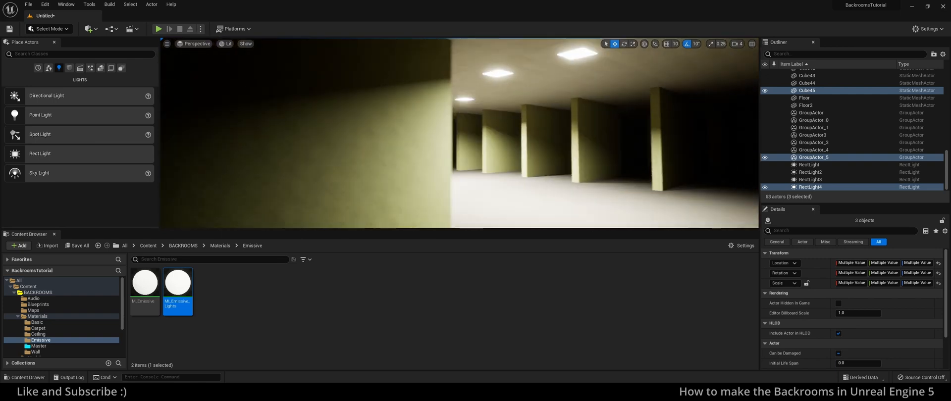
right_drag(489, 101, 499, 97)
key(g)
Ungroup the ceiling light fixture near the wall so its panel and rect light can be edited separately.
click(482, 118)
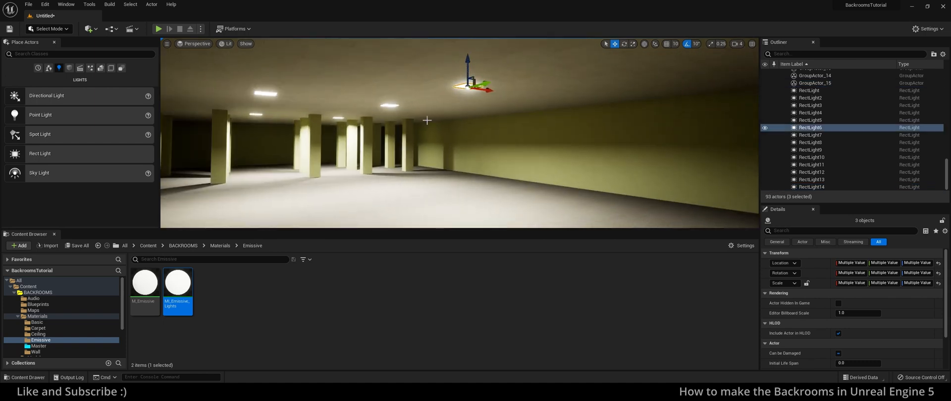
right_drag(478, 125, 503, 99)
key(g)
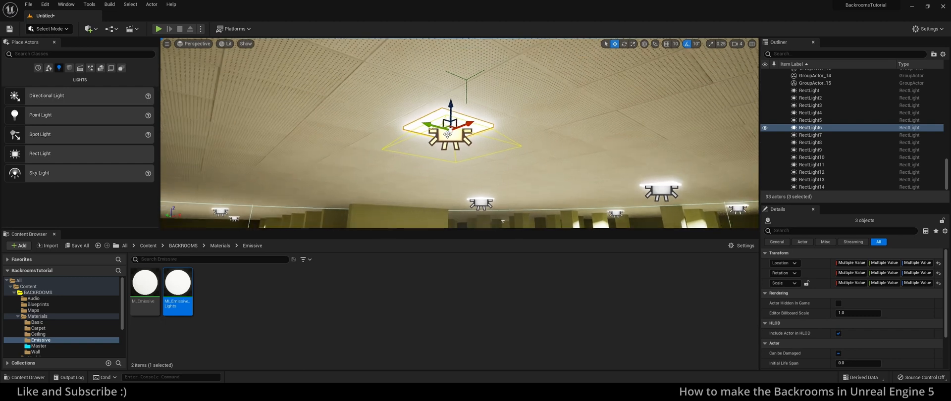
mouse_move(457, 131)
right_down()
mouse_move(483, 141)
mouse_move(461, 153)
mouse_move(457, 141)
right_up()
key(w)
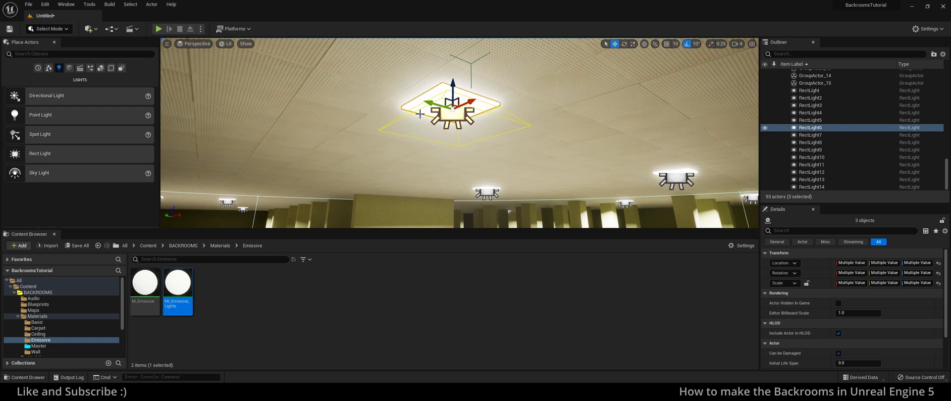
click(477, 102)
key(ctrl+z)
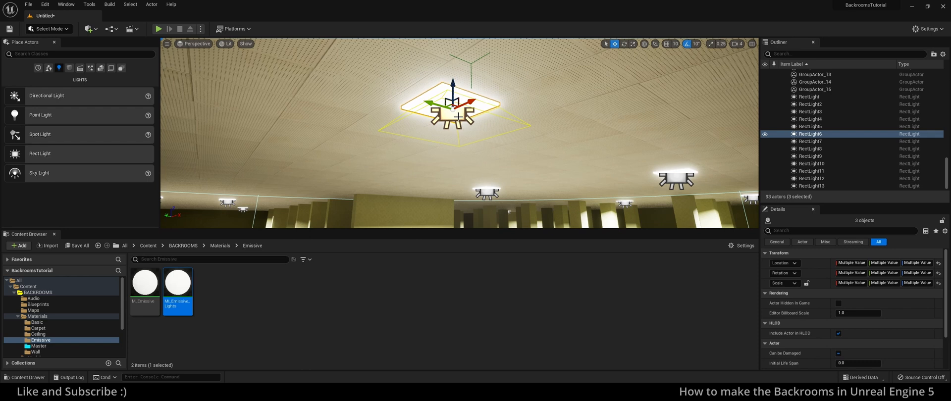
key(shift+g)
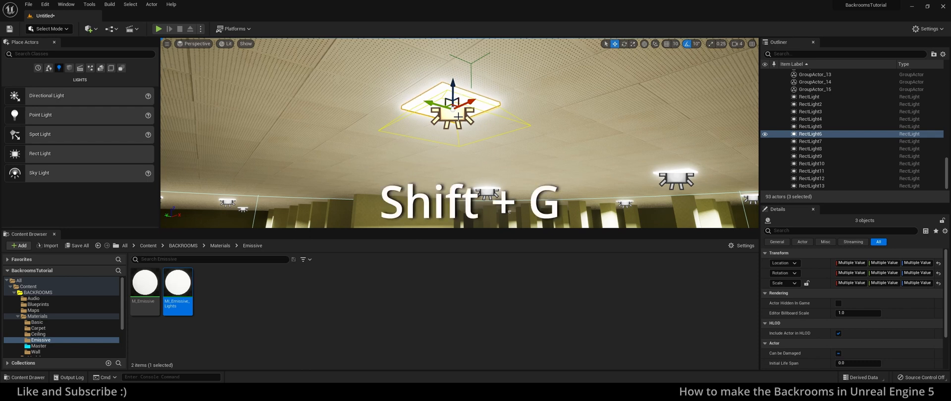
Set the ungrouped fixture's rect light colour to bright blue, hex sRGB 0099F5FF.
click(441, 85)
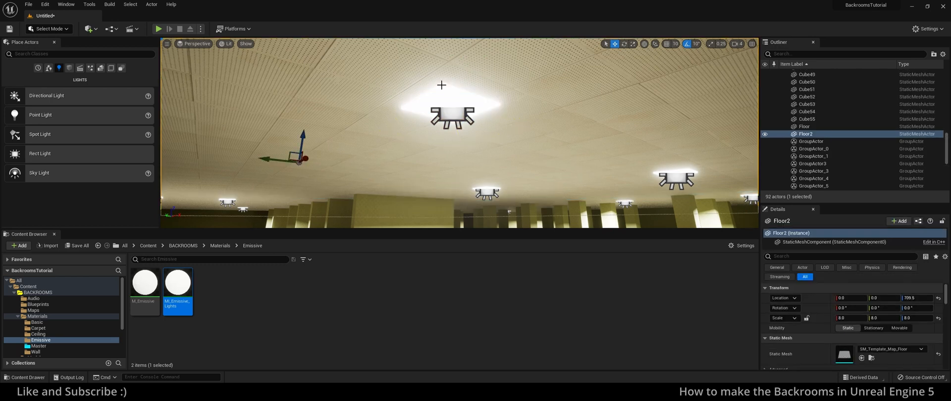
click(434, 96)
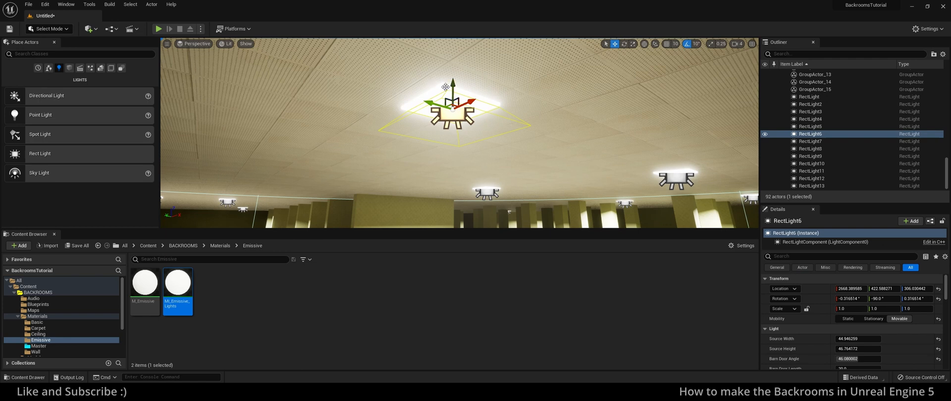
right_drag(445, 88, 426, 73)
scroll(791, 321, down, 3)
scroll(797, 320, down, 4)
scroll(796, 317, down, 4)
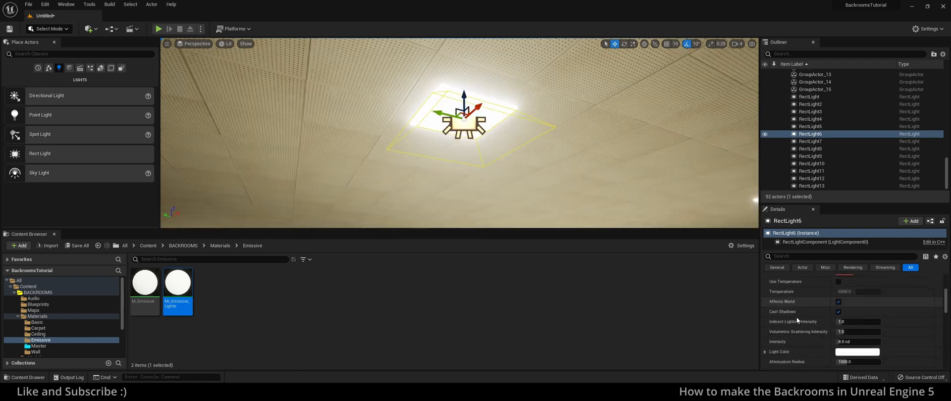
scroll(795, 318, down, 2)
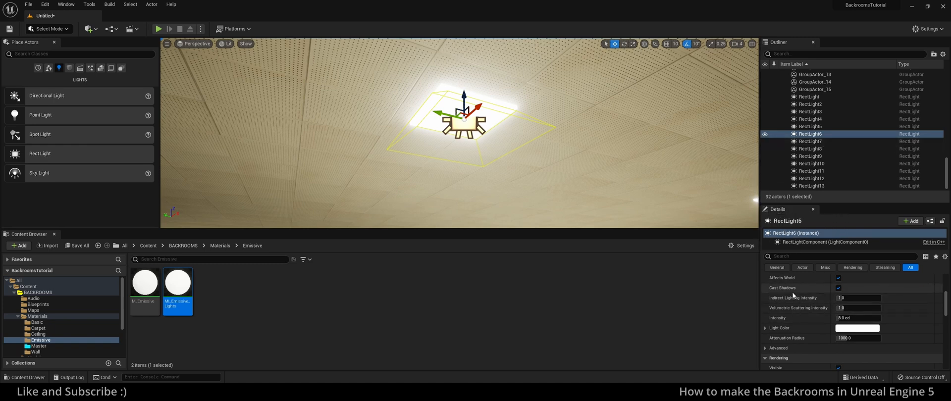
click(848, 328)
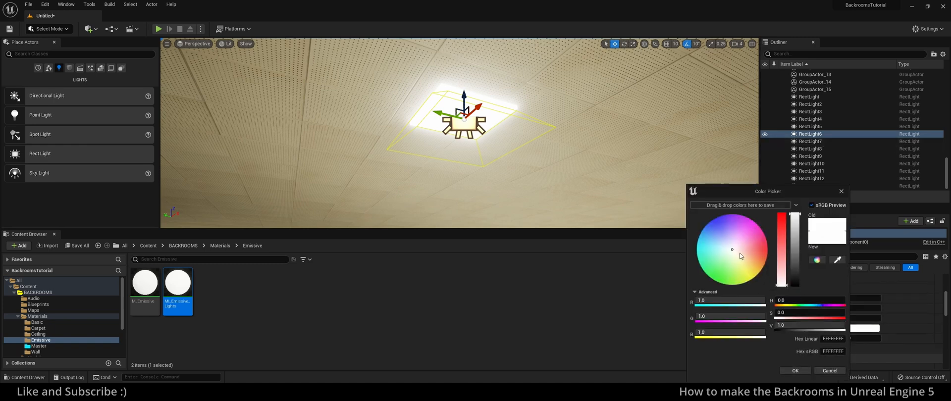
drag(740, 256, 786, 241)
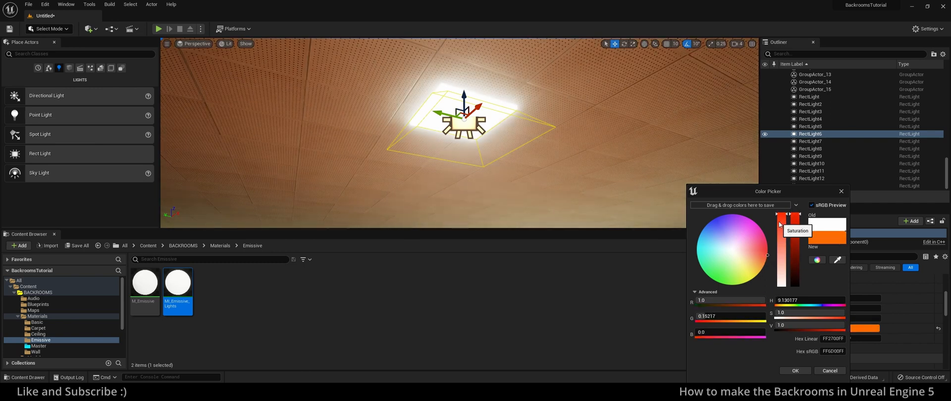
right_drag(639, 183, 604, 200)
drag(700, 246, 697, 221)
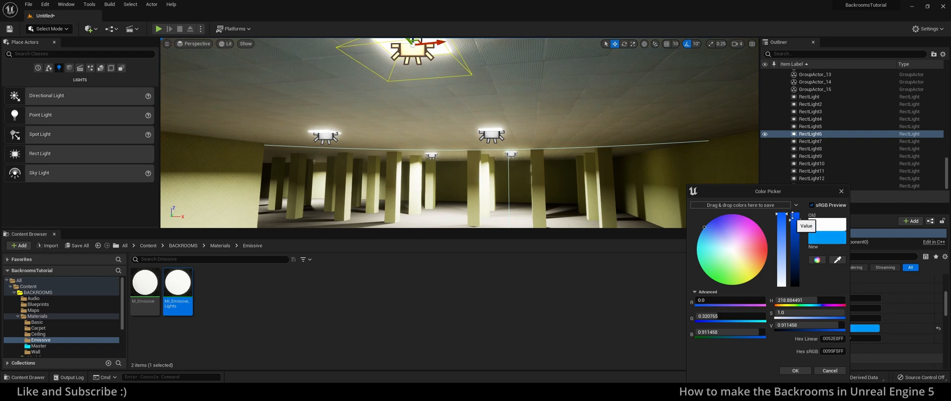
click(802, 370)
Examine the recoloured light and its ceiling panel up close, with and without the editor icons shown.
key(s)
right_drag(609, 198, 458, 136)
key(w)
key(d)
key(a)
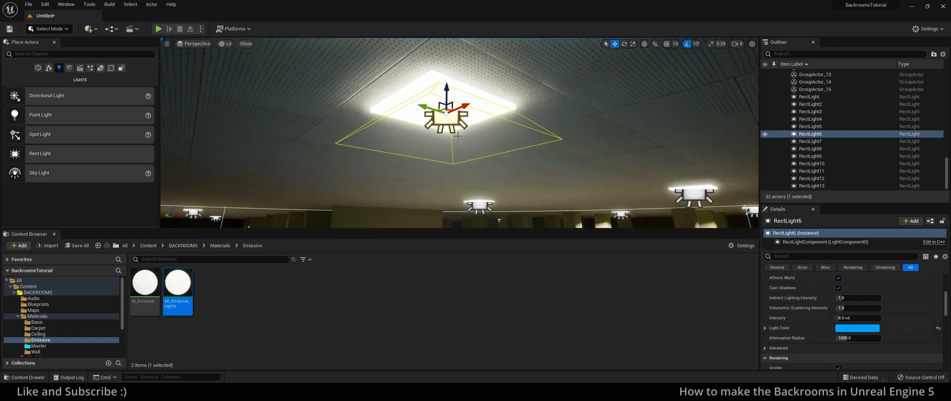
key(g)
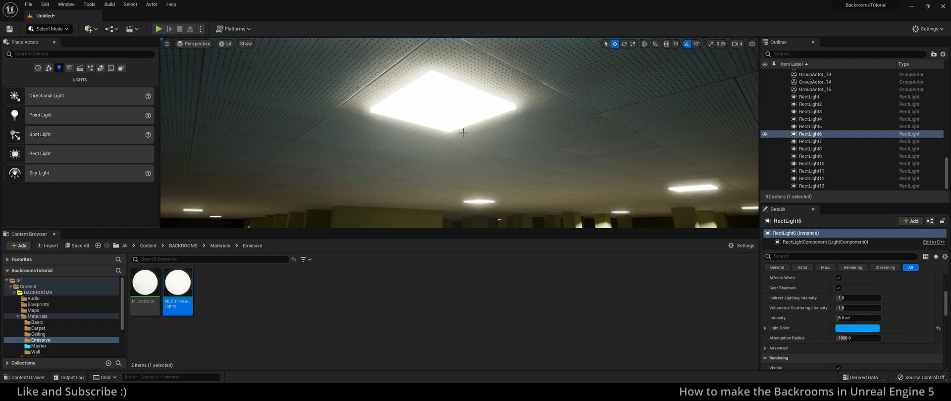
key(g)
key(g)
key(g)
right_drag(465, 133, 446, 148)
key(f)
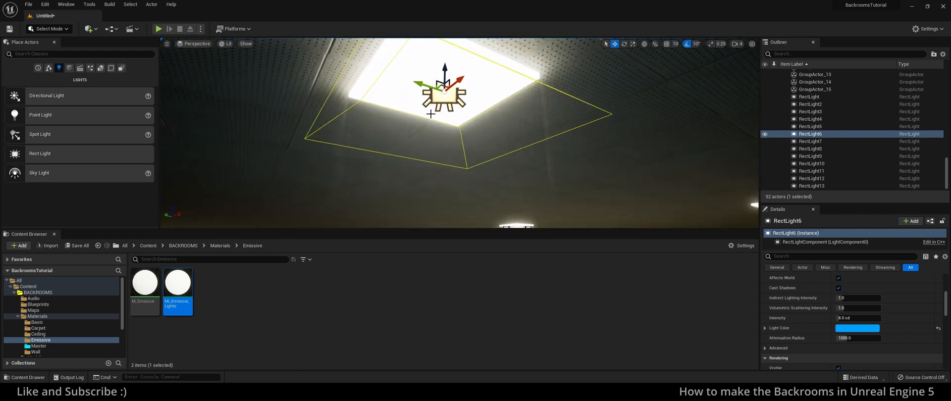
mouse_move(434, 88)
right_down()
mouse_move(434, 62)
mouse_move(434, 83)
right_up()
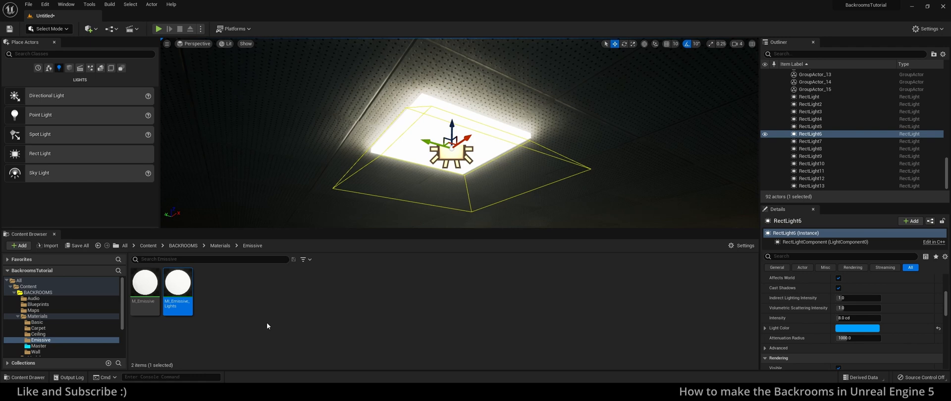
Duplicate the MI_Emissive_Lights material instance under the name MI_Emissive_Lights1.
right_click(183, 304)
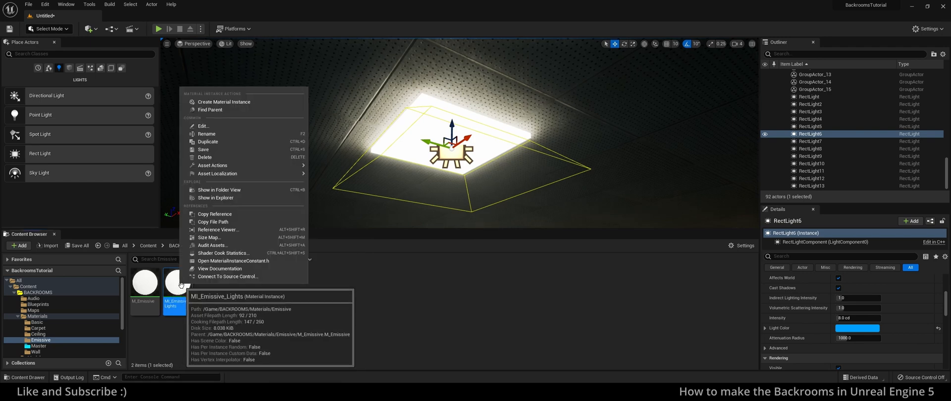
click(213, 142)
key(Return)
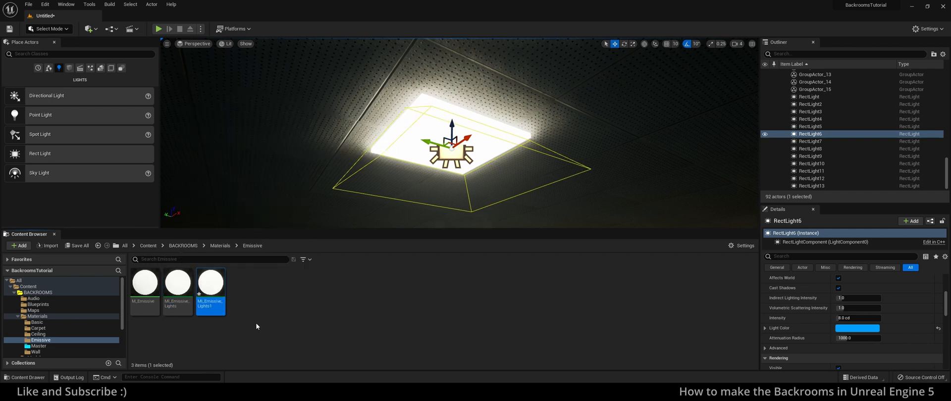
Set the Color parameter of MI_Emissive_Lights1 to cyan, hex sRGB 00D4FFFF, and close the material instance.
double_click(210, 287)
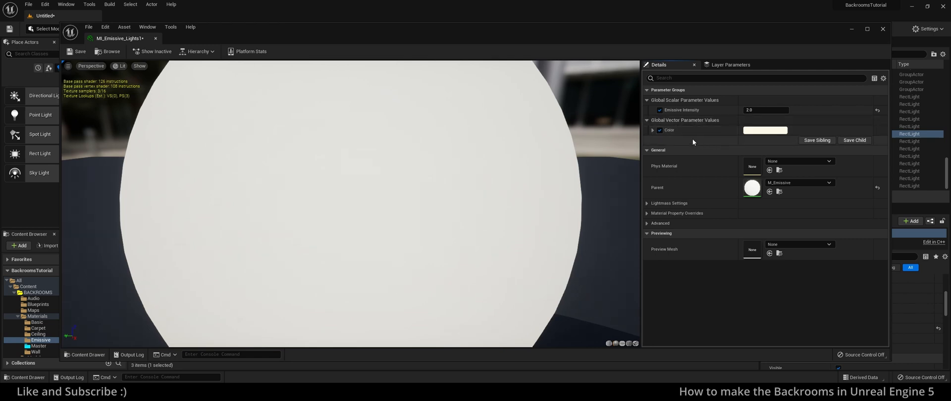
click(765, 130)
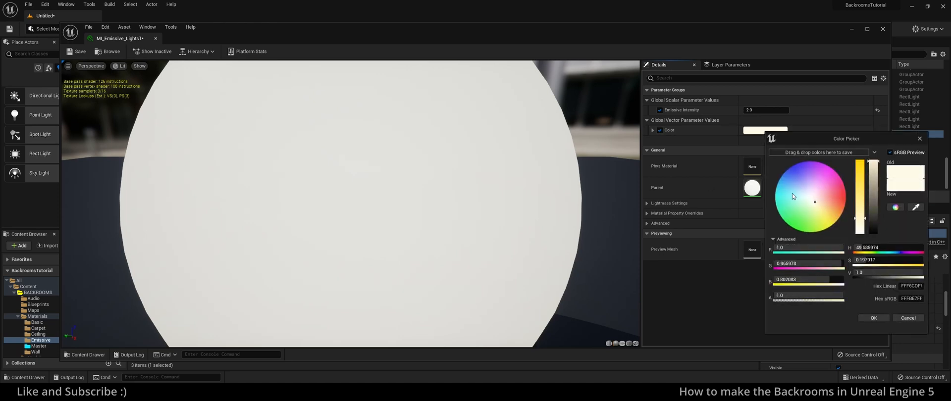
drag(791, 193, 777, 184)
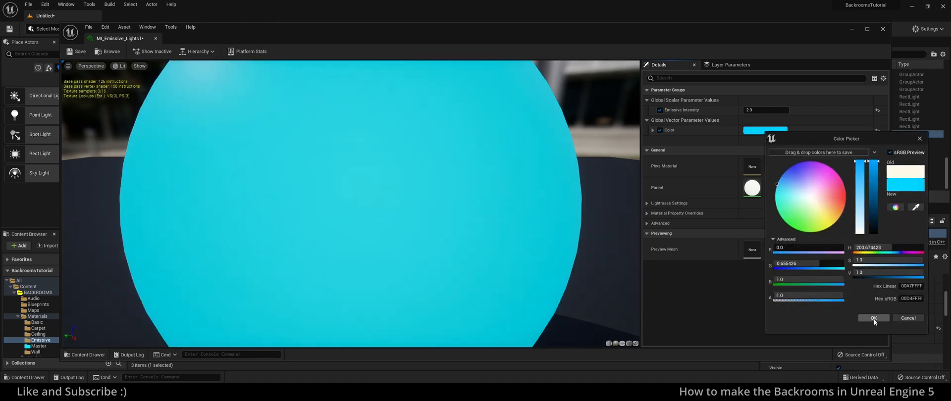
click(874, 318)
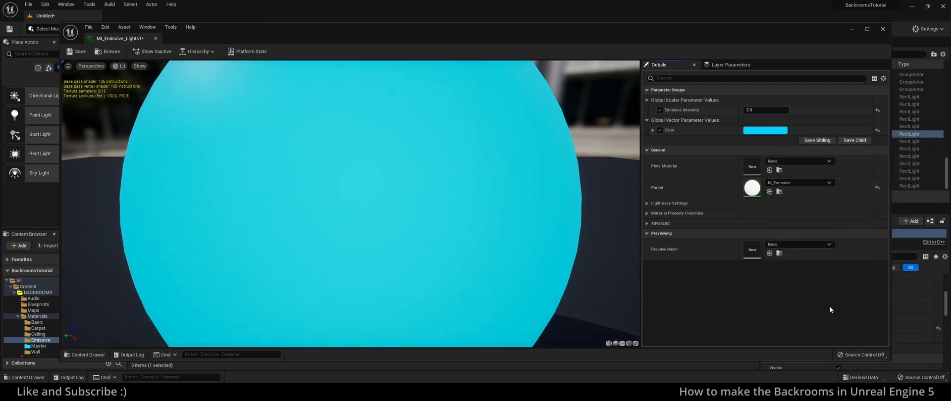
click(883, 29)
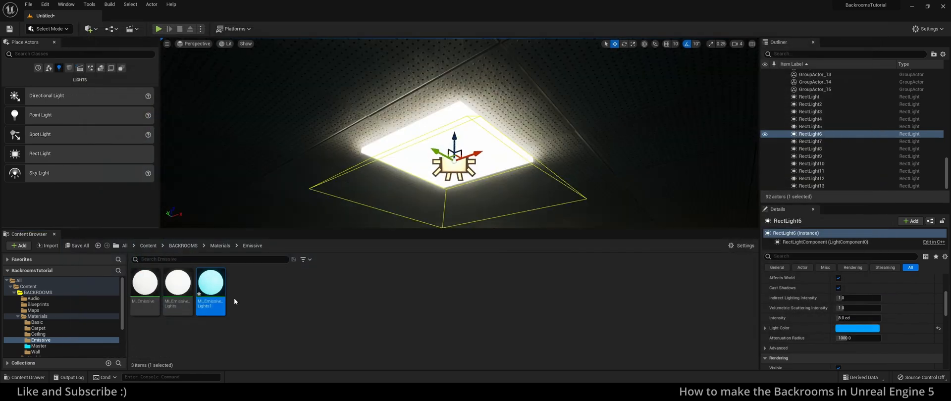
Apply MI_Emissive_Lights1 to the ceiling panel above the blue rect light and check its glow.
drag(210, 283, 457, 105)
key(s)
right_drag(457, 105, 456, 120)
key(s)
key(g)
key(a)
key(w)
key(g)
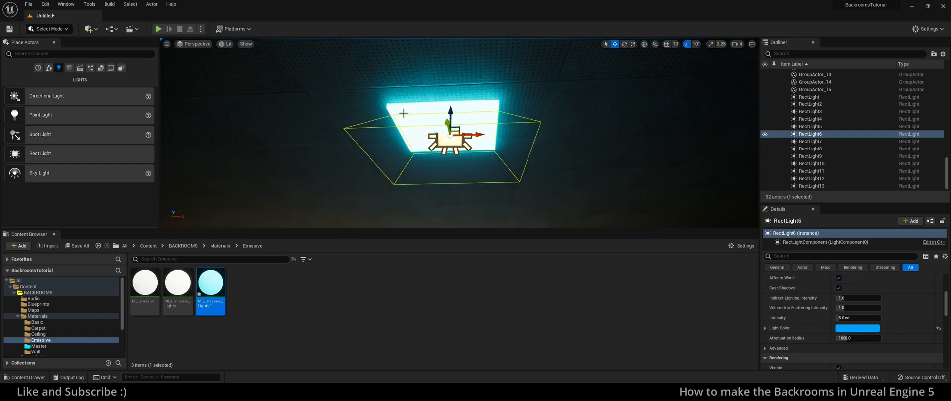
Group the cyan ceiling panel with its blue rect light.
key(g)
key(g)
ctrl+click(404, 112)
right_drag(416, 111, 468, 114)
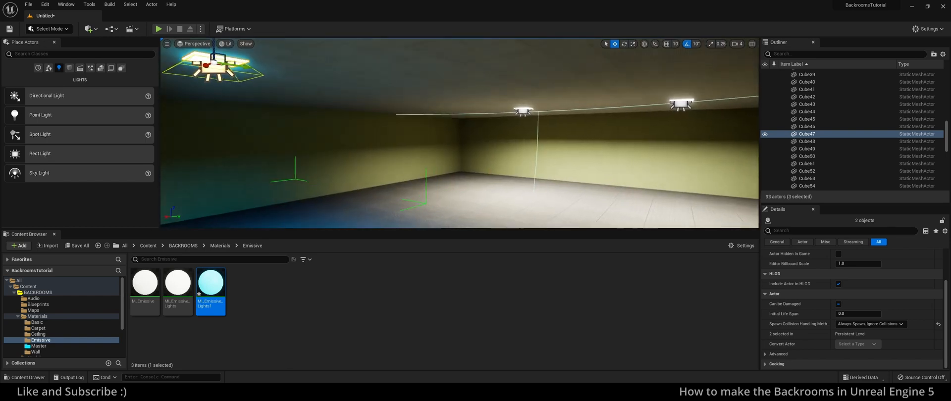
Delete the white ceiling light group near the room's corner and duplicate the blue light group to another ceiling spot.
right_drag(468, 113, 469, 114)
ctrl+click(492, 132)
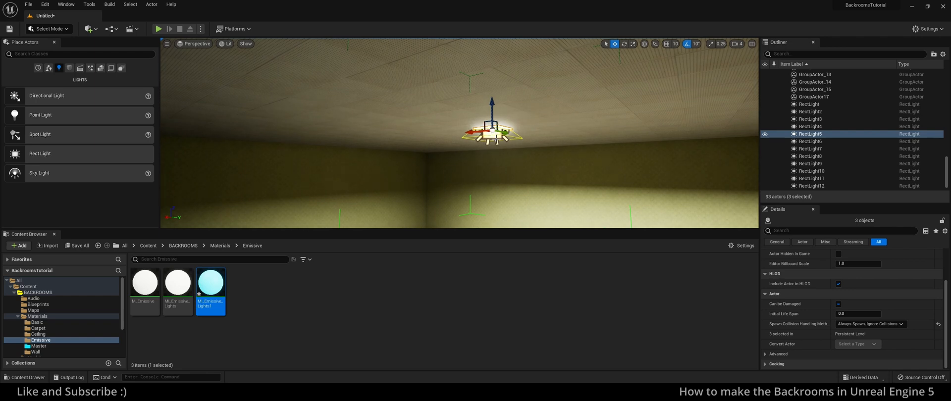
key(Delete)
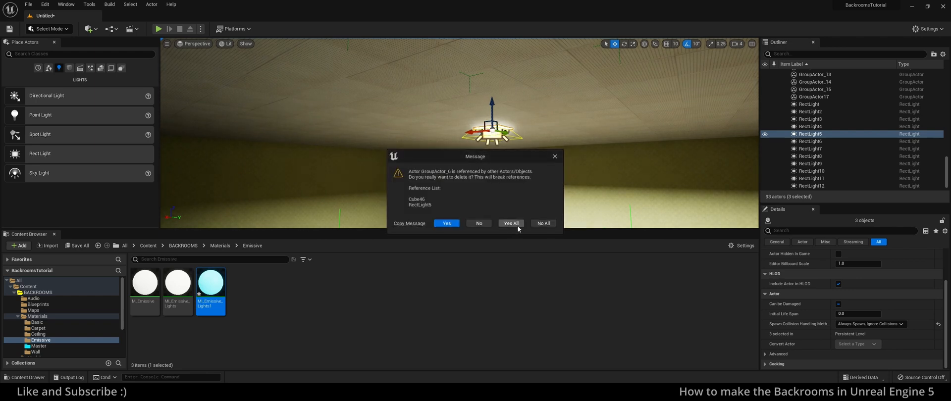
click(511, 223)
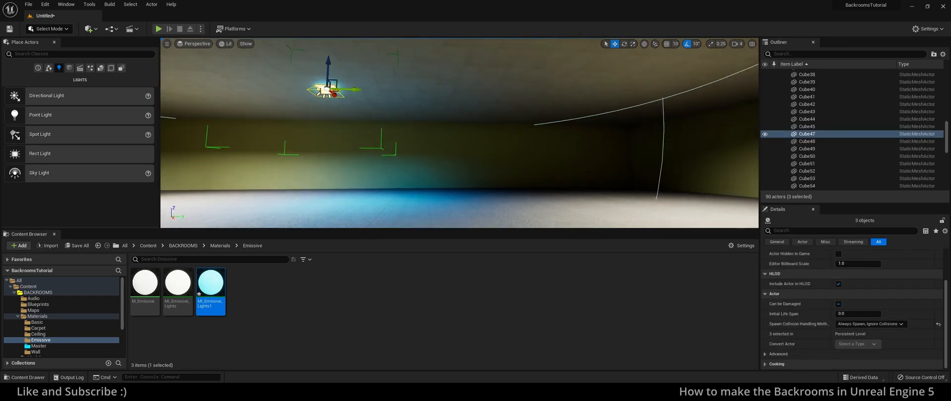
alt+drag(356, 90, 569, 132)
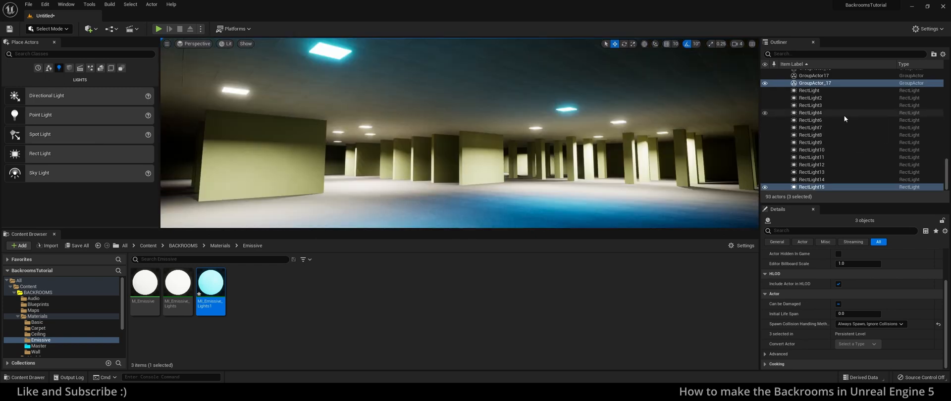
Delete the SkyAtmosphere, SkyLight, SM_SkySphere and VolumetricCloud actors from the Lighting folder.
scroll(848, 143, up, 2)
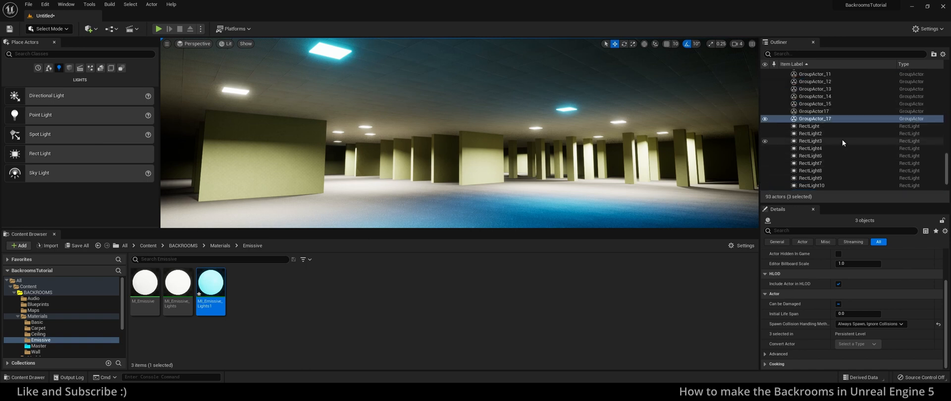
scroll(888, 145, up, 2)
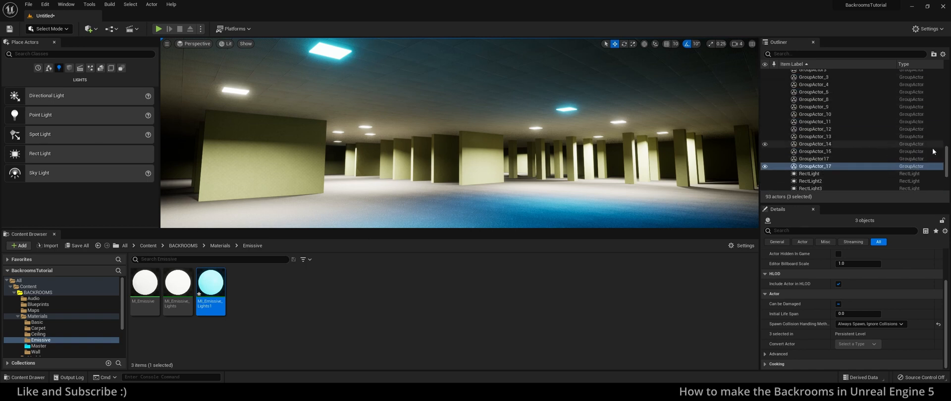
drag(947, 157, 944, 74)
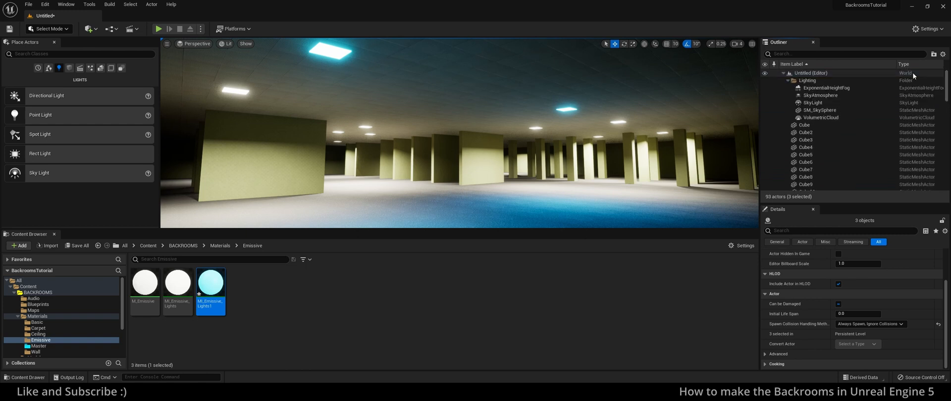
click(812, 95)
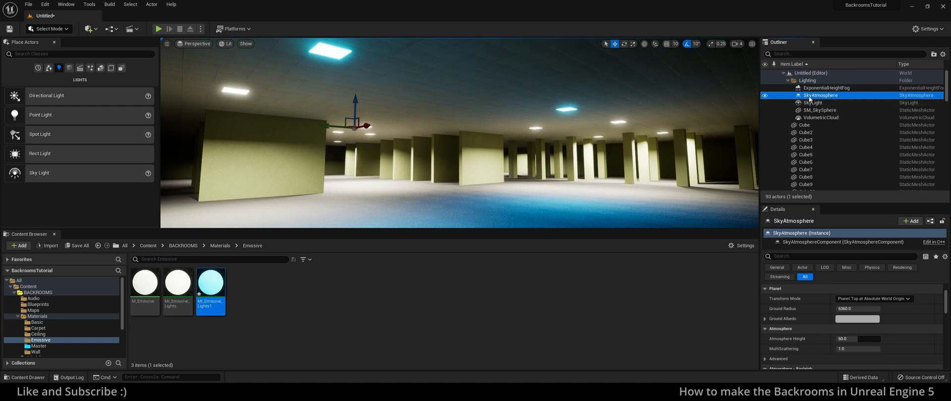
ctrl+click(813, 103)
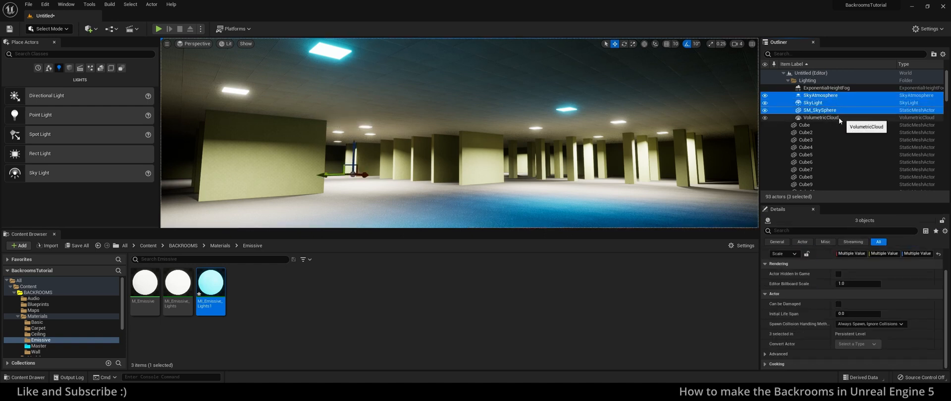
shift+click(812, 117)
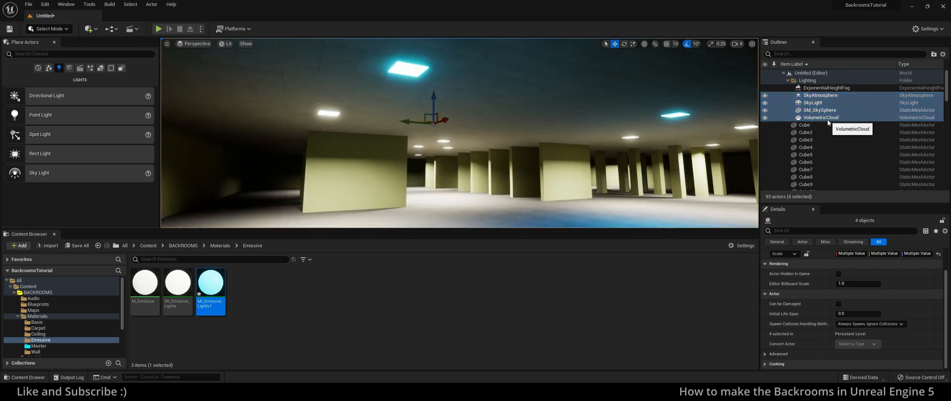
key(Delete)
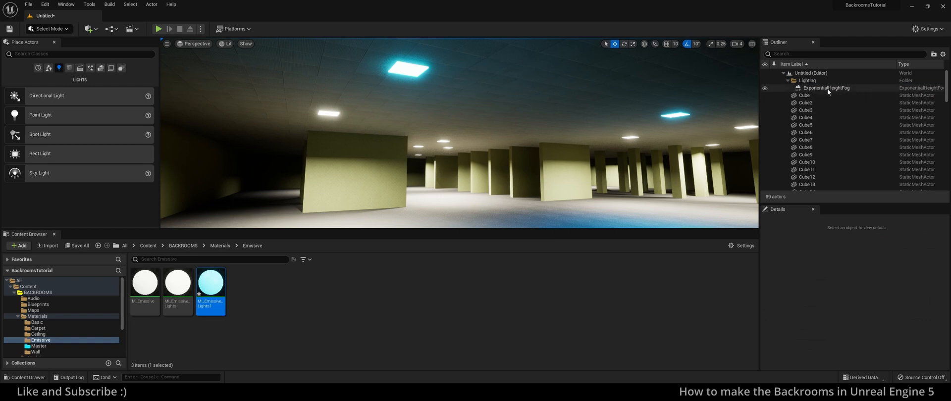
Enable Volumetric Fog on the ExponentialHeightFog actor and check the haze in the room.
click(828, 89)
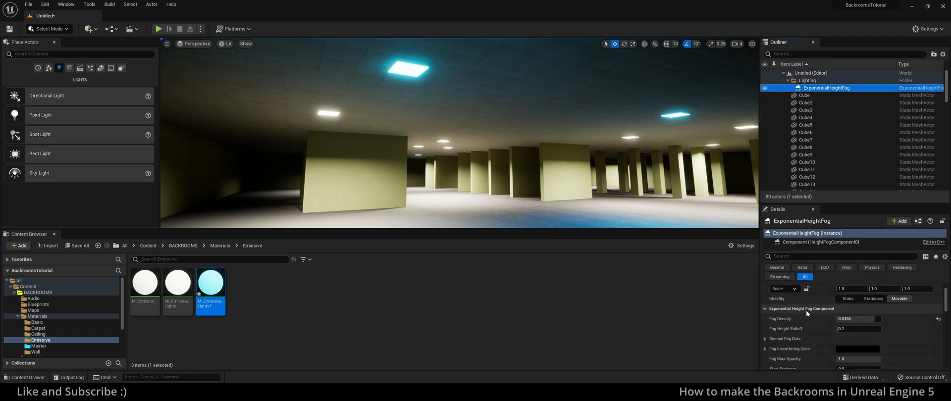
scroll(797, 307, down, 3)
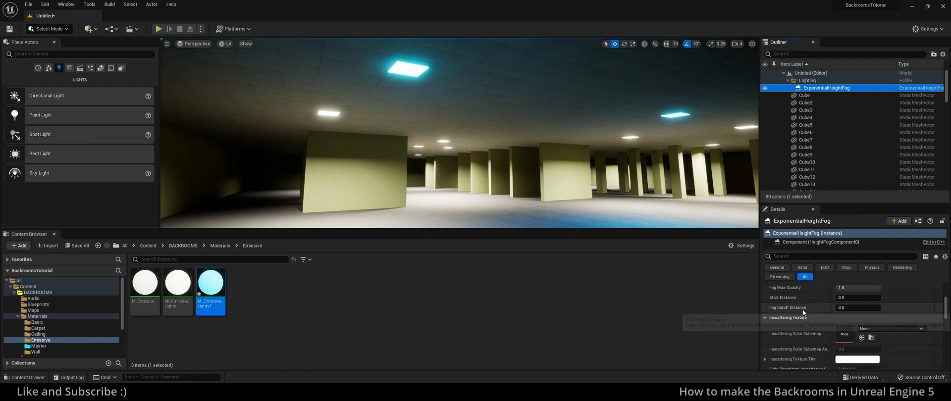
scroll(803, 307, down, 7)
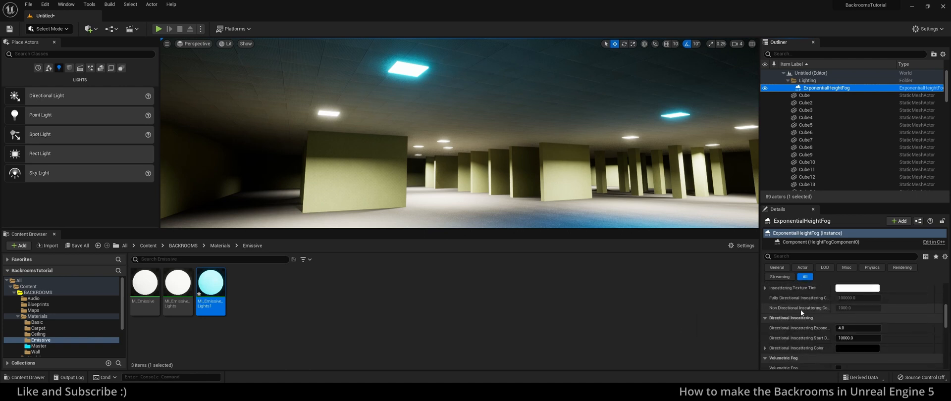
scroll(799, 315, down, 2)
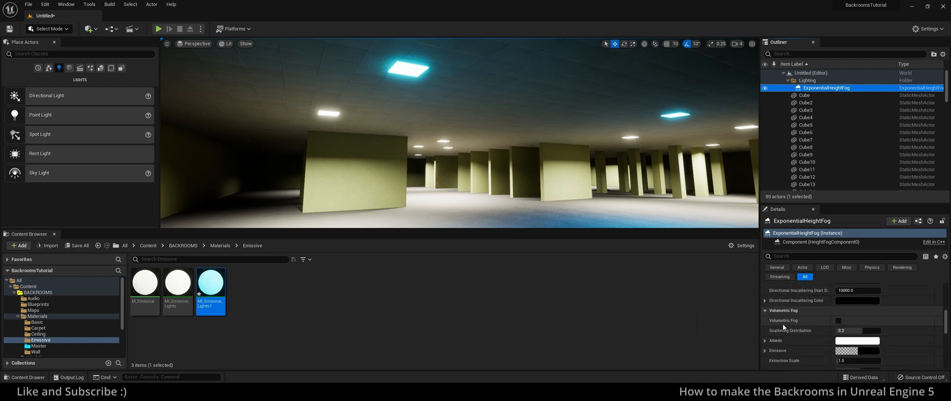
click(839, 320)
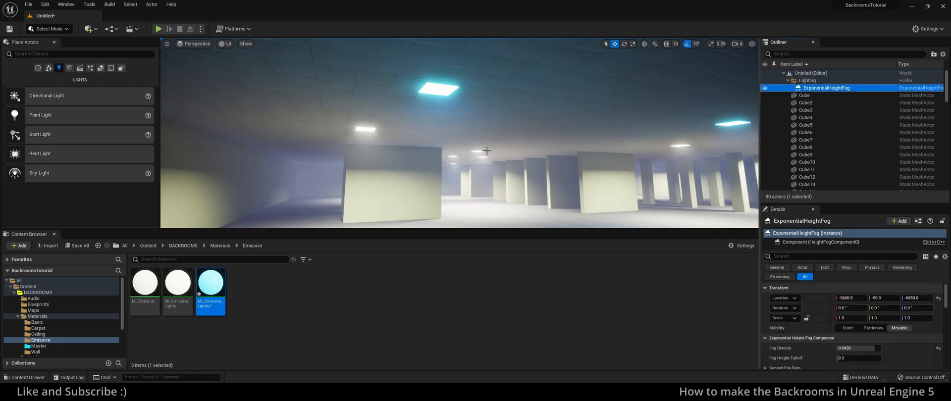
right_drag(486, 151, 520, 168)
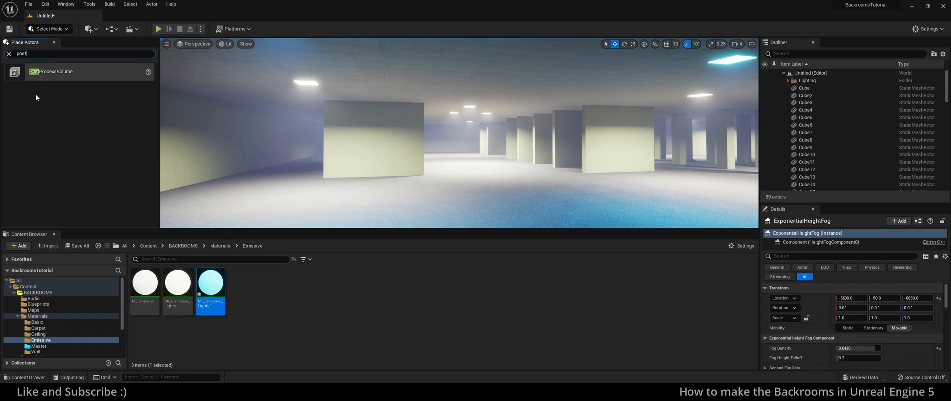
Find the post process volume among the placeable actors and place one on the room's floor.
text(t)
drag(57, 72, 575, 119)
drag(505, 191, 492, 187)
right_drag(492, 187, 487, 208)
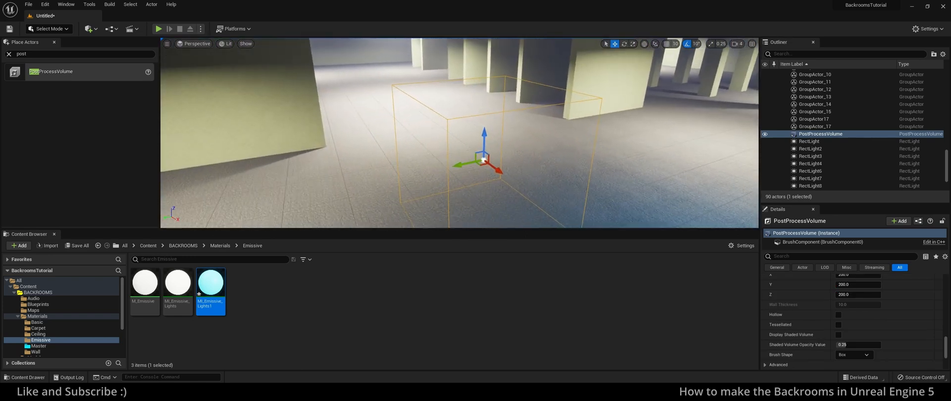
Find the post process volume's unbound setting, enable Infinite Extent (Unbound) and clear the property search.
scroll(787, 305, down, 5)
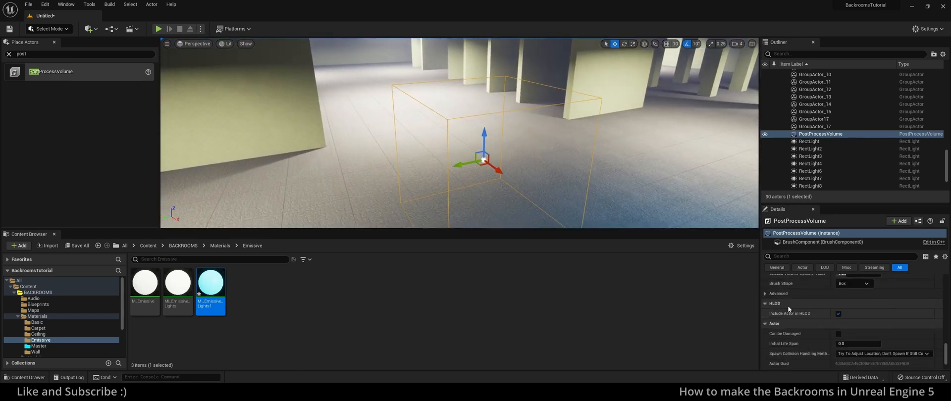
scroll(795, 302, up, 6)
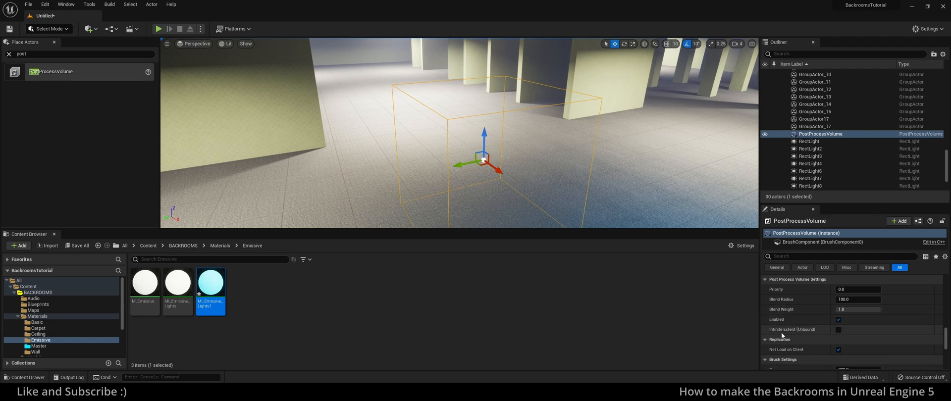
click(782, 257)
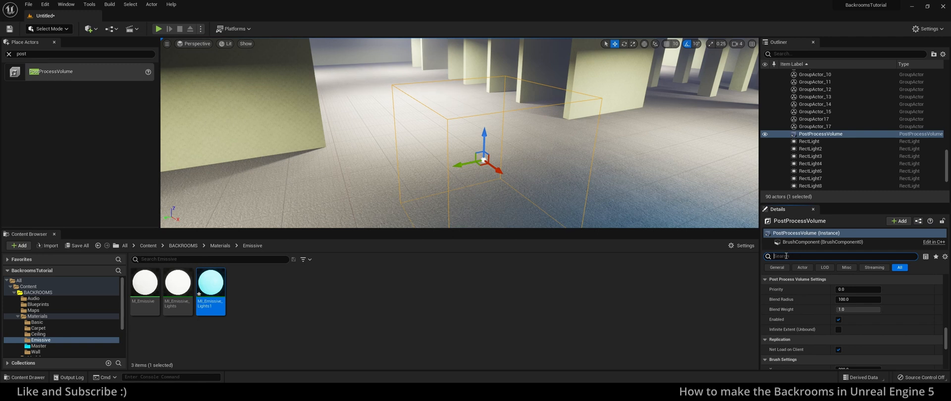
text(unb)
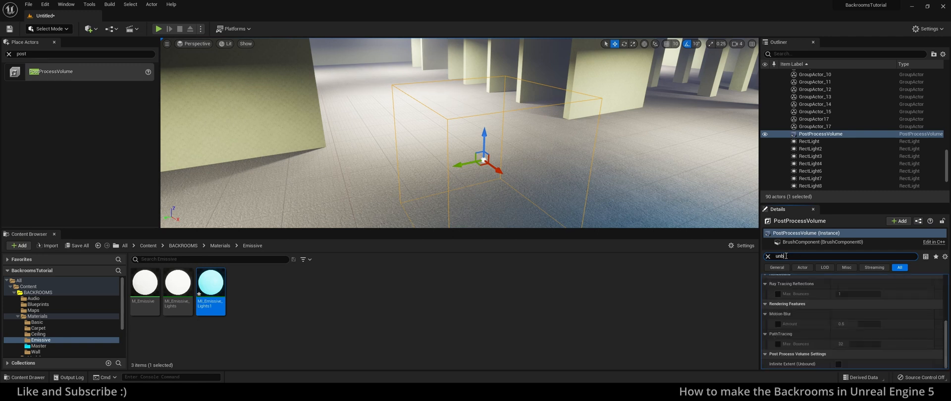
text(ound)
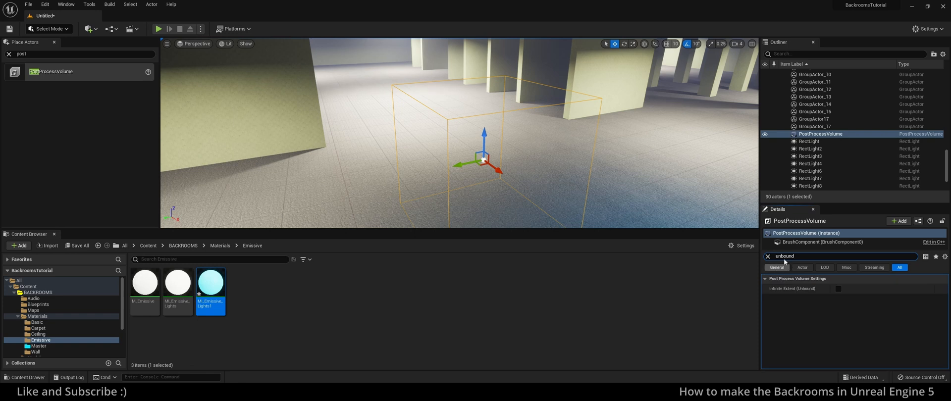
click(838, 289)
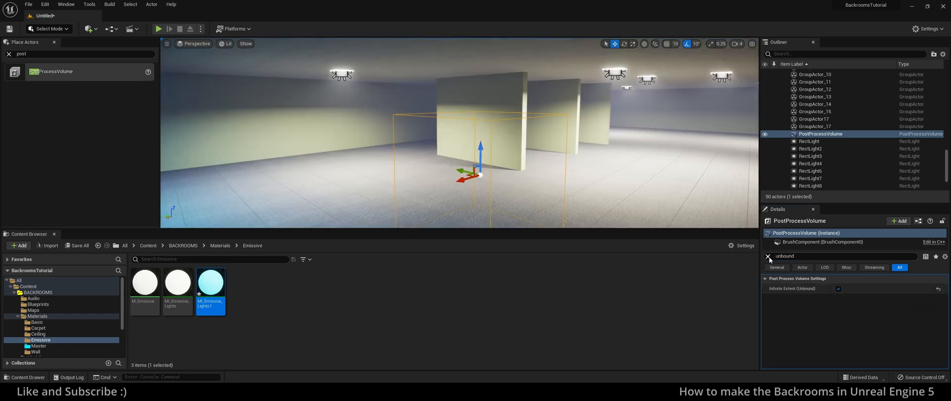
click(768, 257)
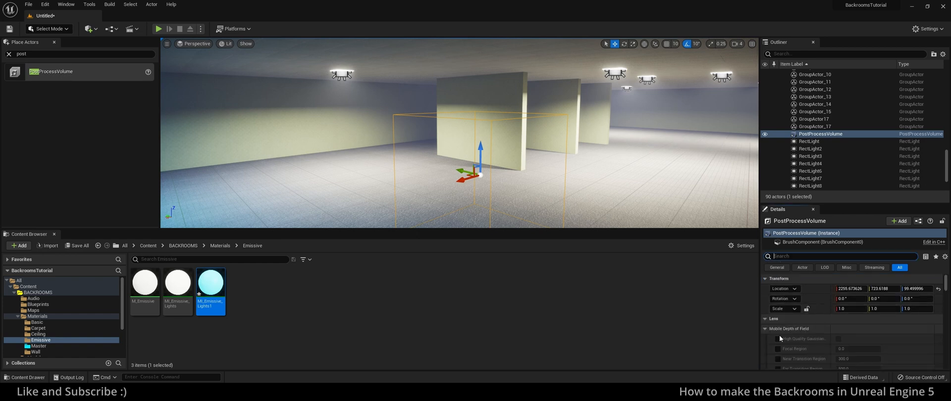
Override Min Brightness and Max Brightness in the post process volume's Exposure settings and set both to 1.0.
scroll(778, 322, down, 5)
scroll(794, 307, down, 4)
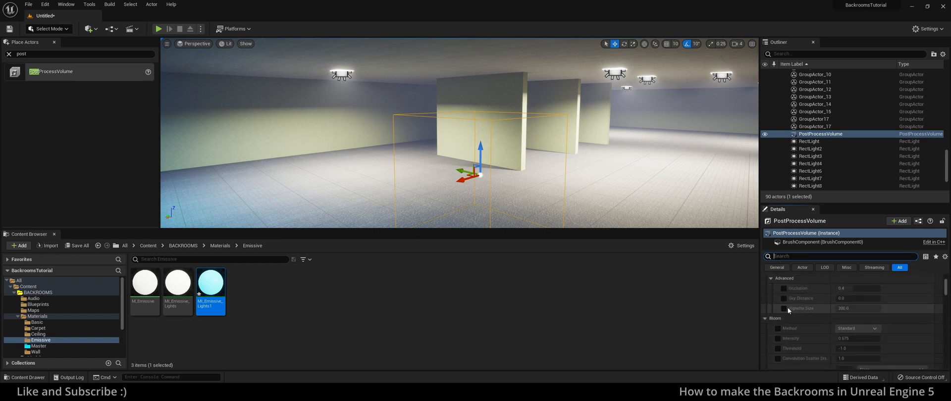
scroll(785, 300, down, 4)
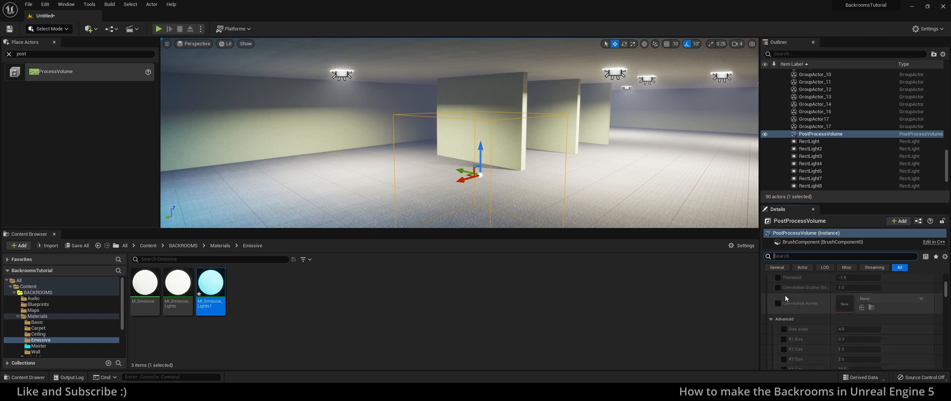
scroll(779, 302, down, 4)
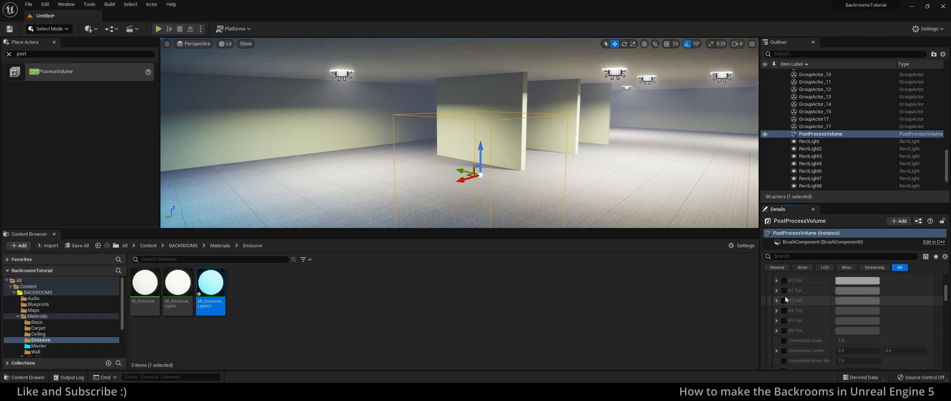
scroll(784, 299, down, 5)
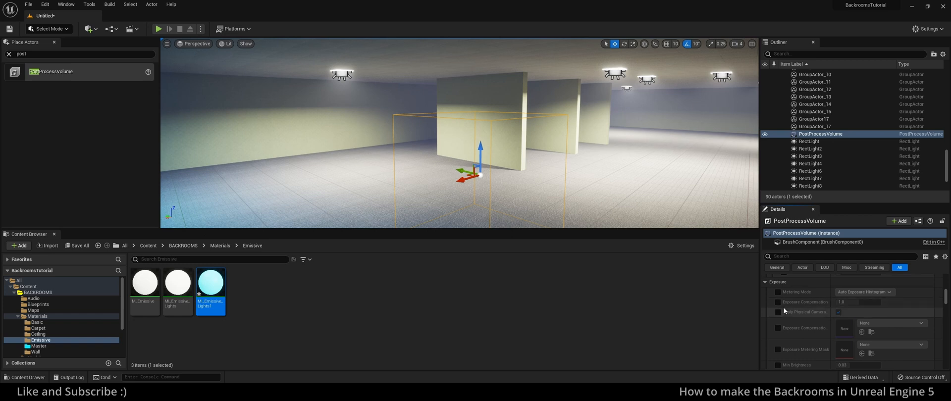
scroll(775, 312, down, 2)
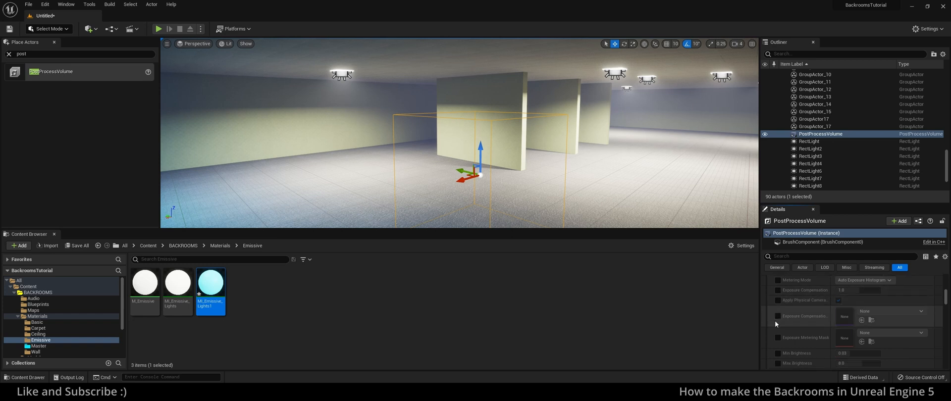
scroll(781, 322, up, 1)
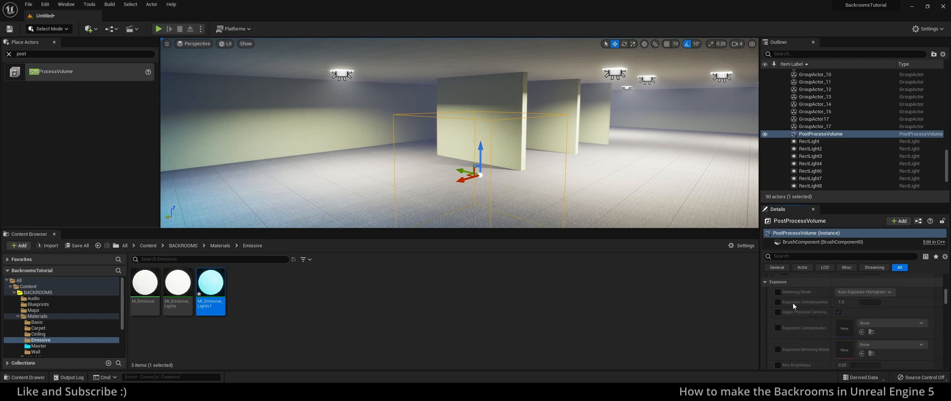
click(778, 302)
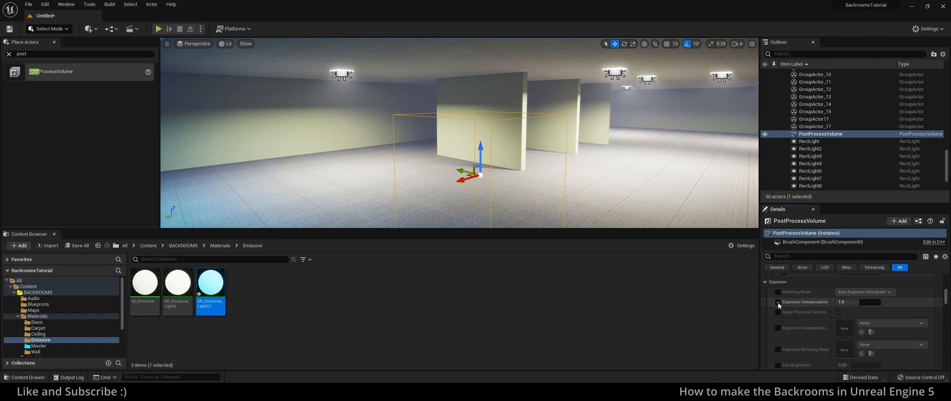
scroll(778, 312, down, 2)
scroll(780, 341, down, 1)
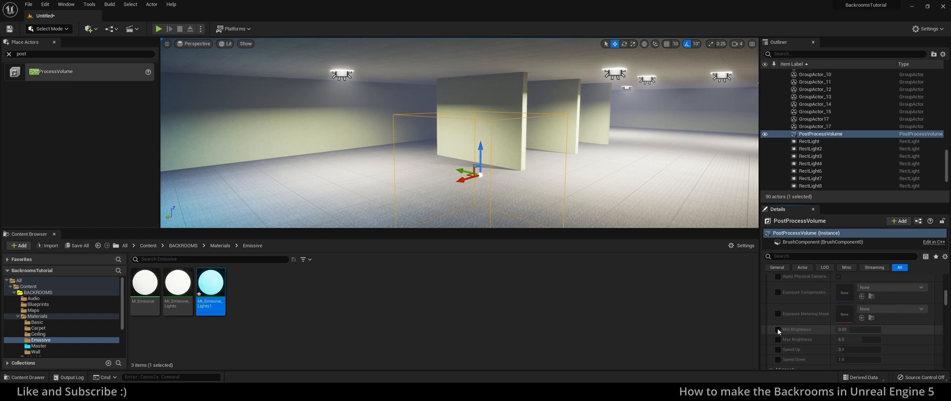
click(777, 329)
click(778, 341)
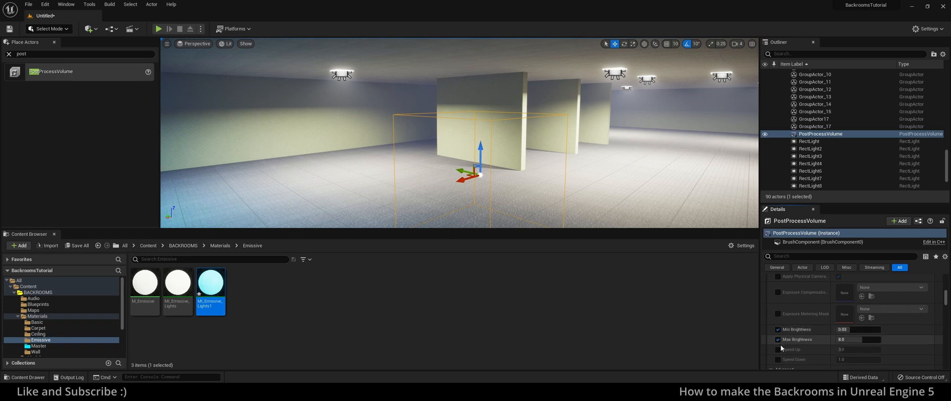
click(852, 330)
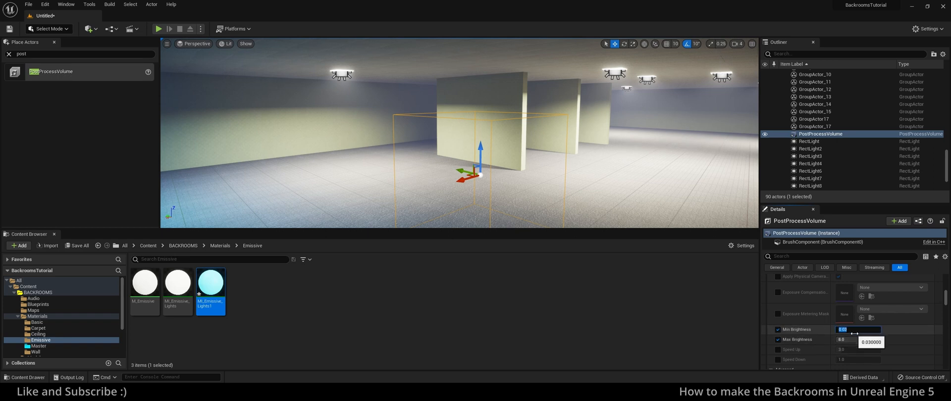
text(1)
key(Tab)
text(1)
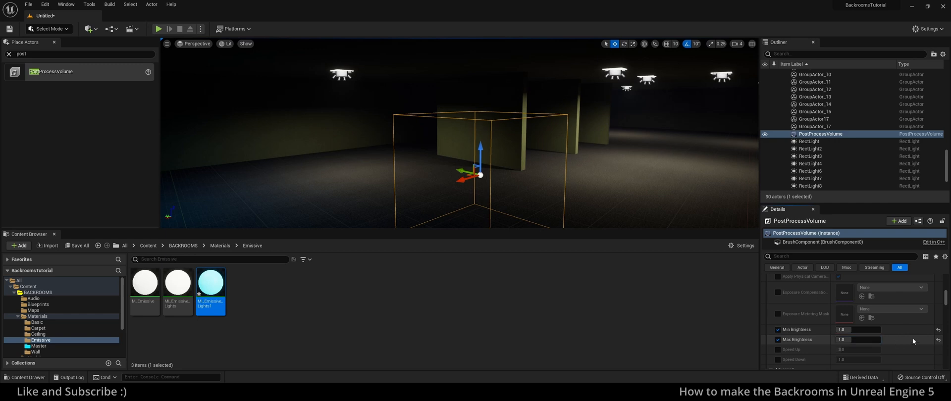
Override the post process volume's Exposure Compensation and set it to 2.
scroll(912, 337, up, 3)
scroll(787, 317, down, 2)
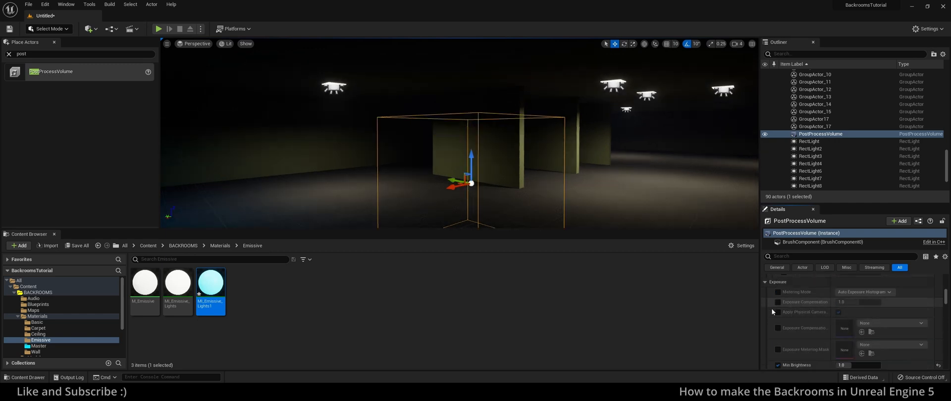
click(780, 303)
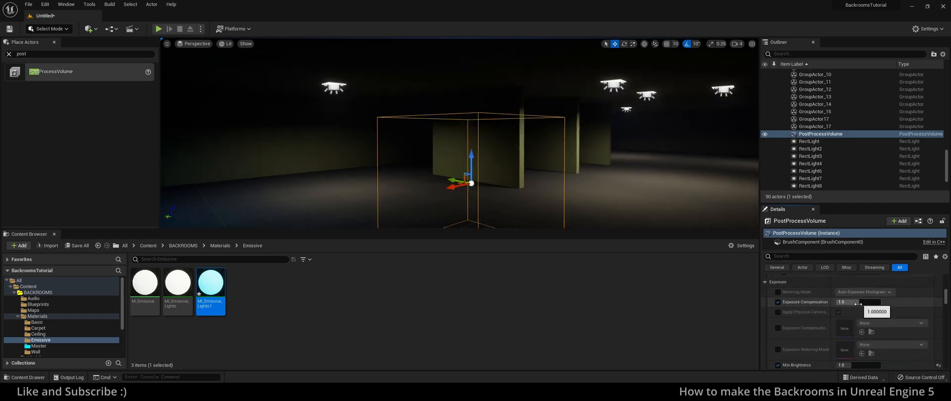
click(872, 303)
text(2)
key(Return)
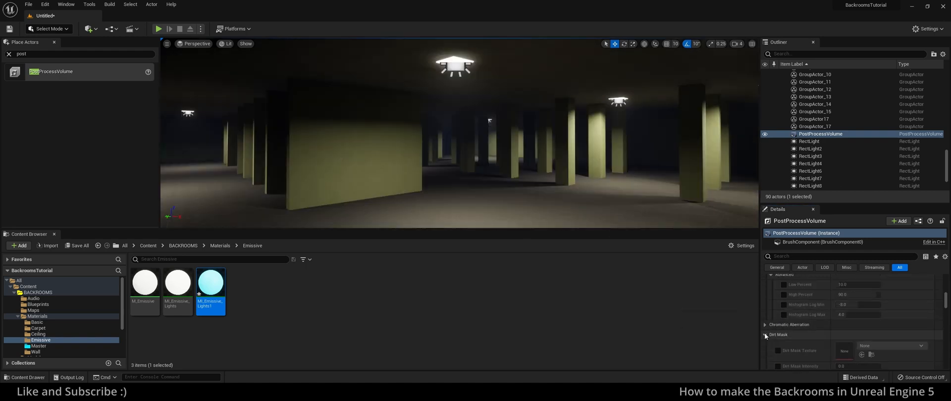
Override the Chromatic Aberration Intensity of the post process volume and raise it slightly.
click(766, 324)
scroll(773, 317, down, 1)
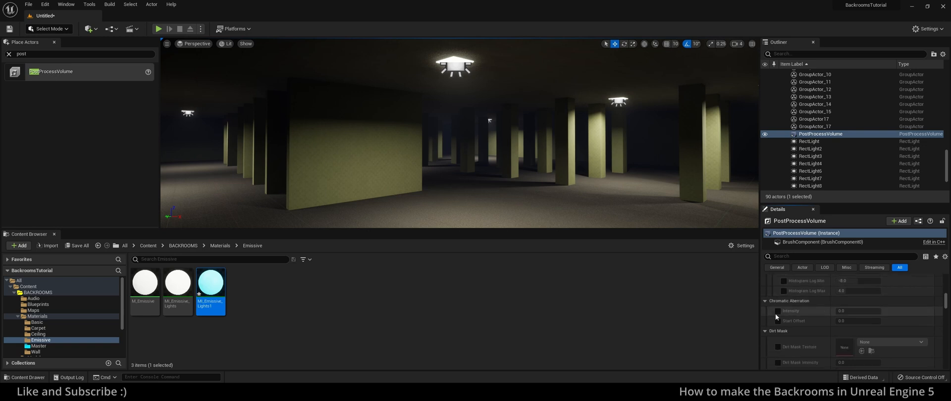
click(778, 312)
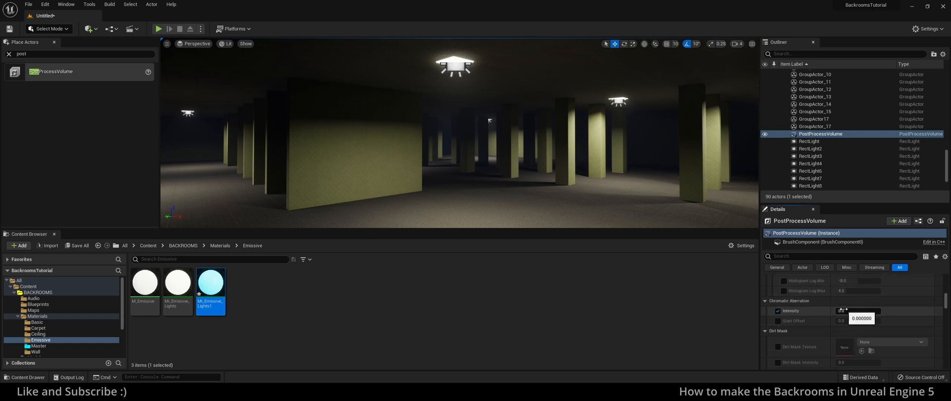
drag(843, 312, 861, 312)
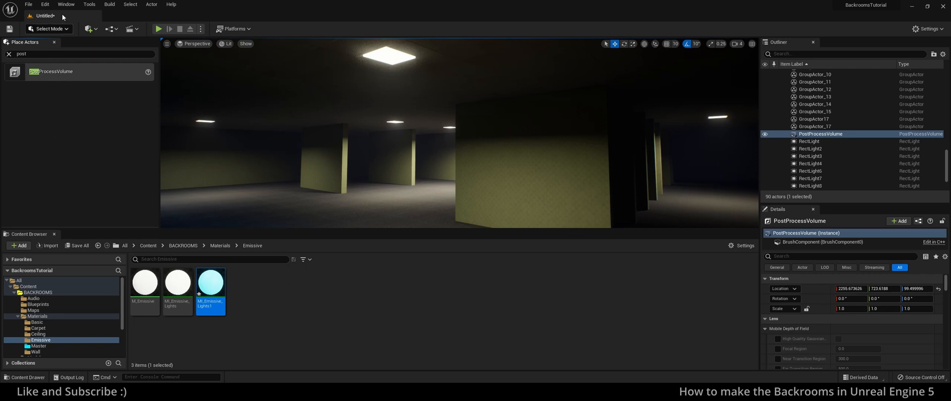
Set the GameMode Override in World Settings to BP_FirstPersonGameMode and play-test the level by walking forward.
click(66, 4)
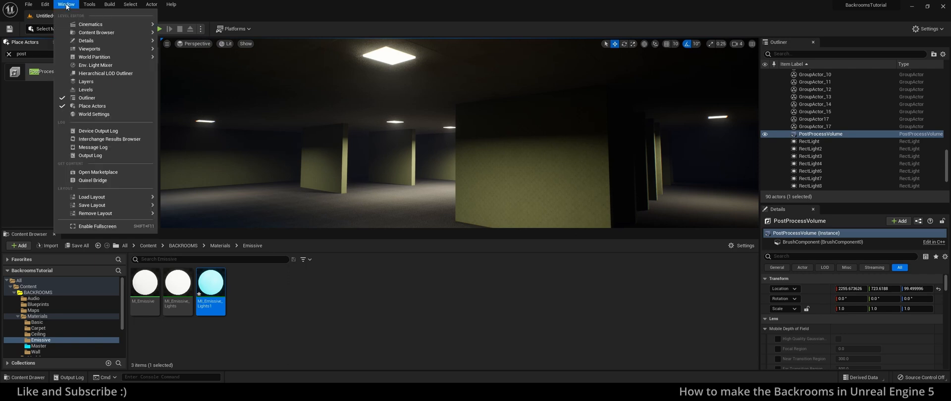
click(95, 115)
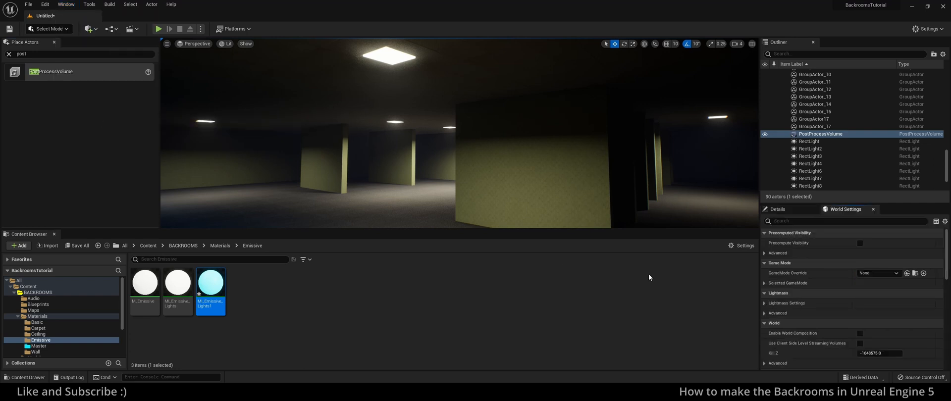
click(875, 275)
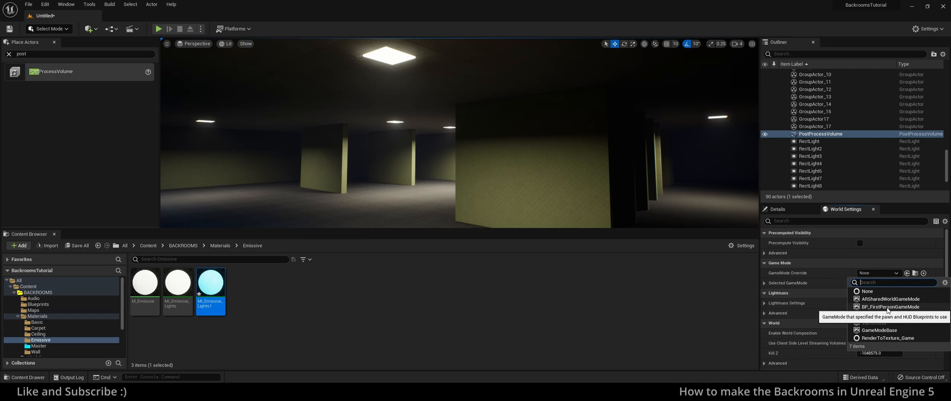
click(888, 307)
click(506, 325)
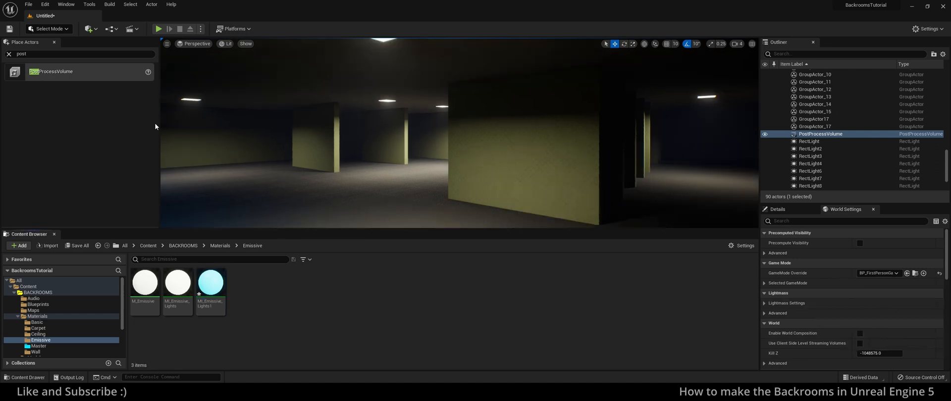
click(158, 29)
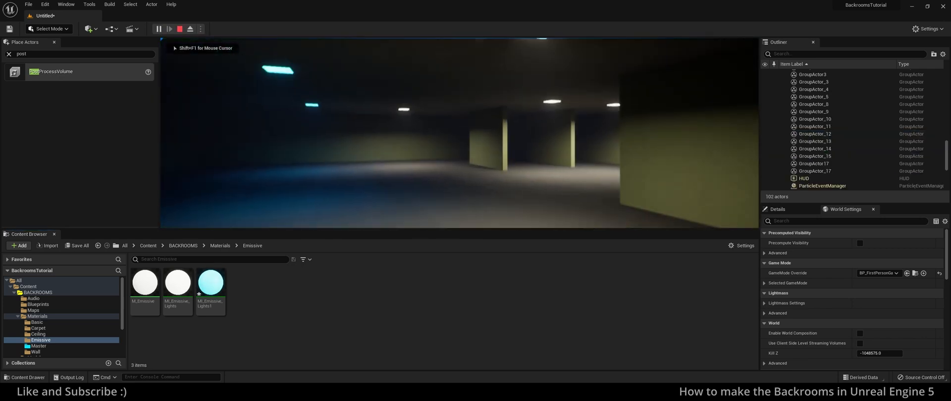
key(w)
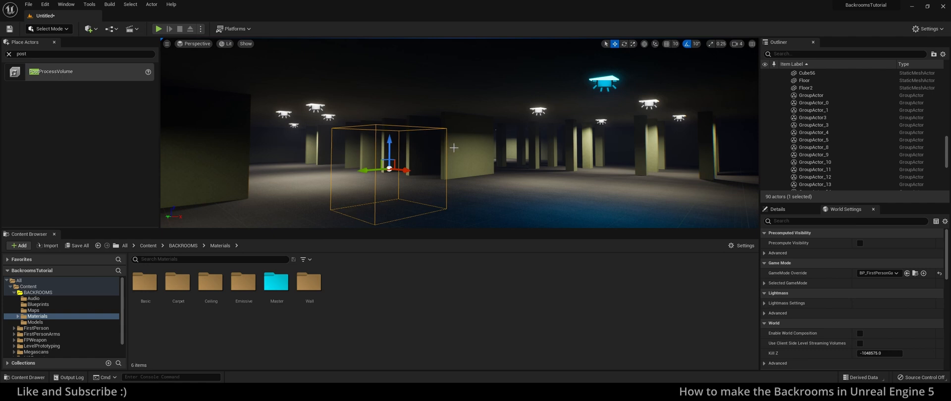
Filter the Outliner by "light" and select the first RectLight.
right_drag(452, 148, 474, 148)
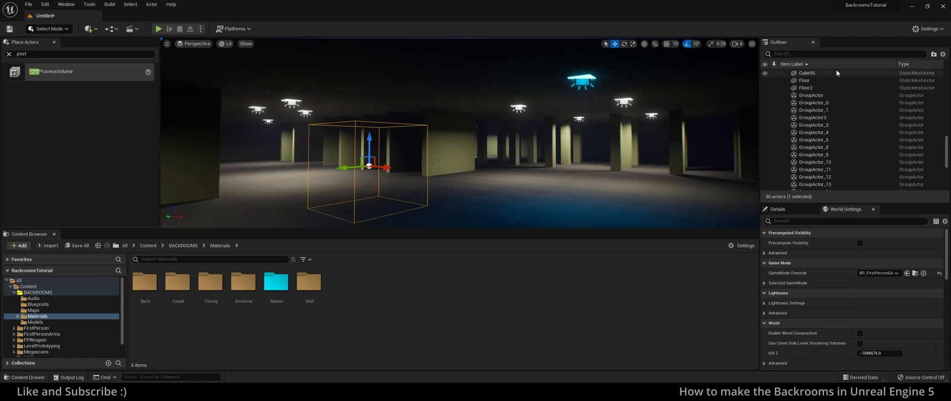
click(785, 55)
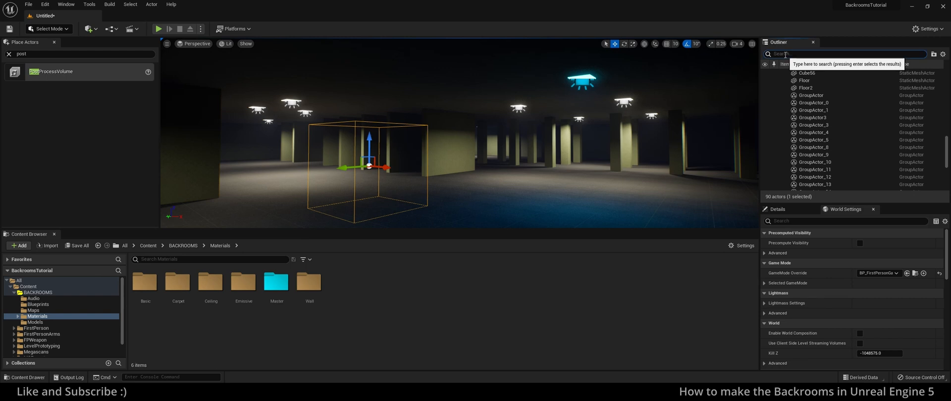
text(light)
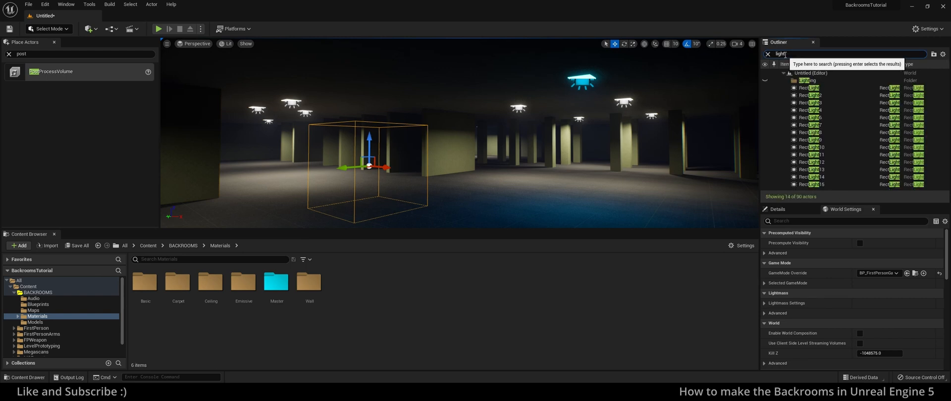
click(810, 87)
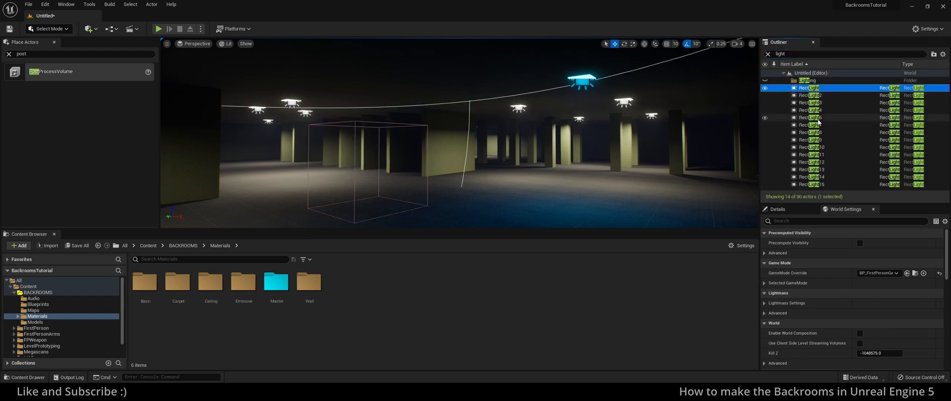